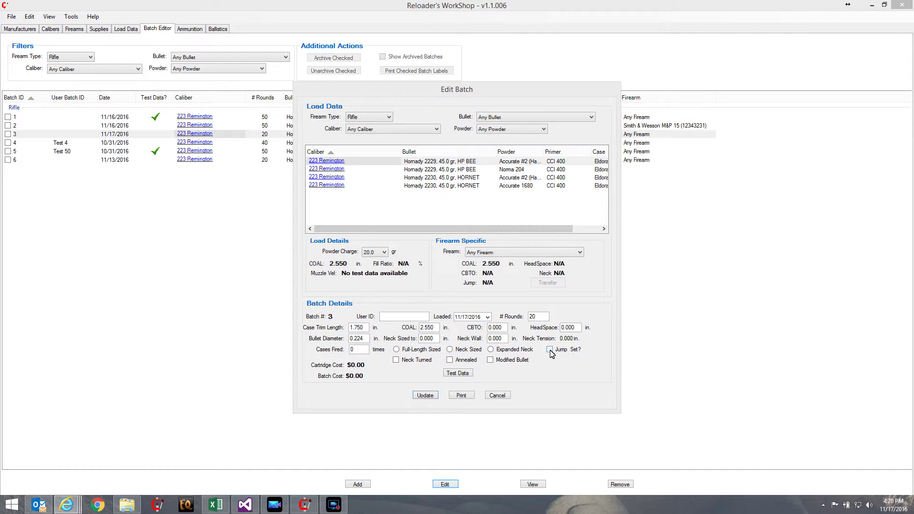
Enable Jump Set for batch 3, set its jump to 0.020 in, and save the batch.
{"action": "left_click", "coordinate": [550, 352]}
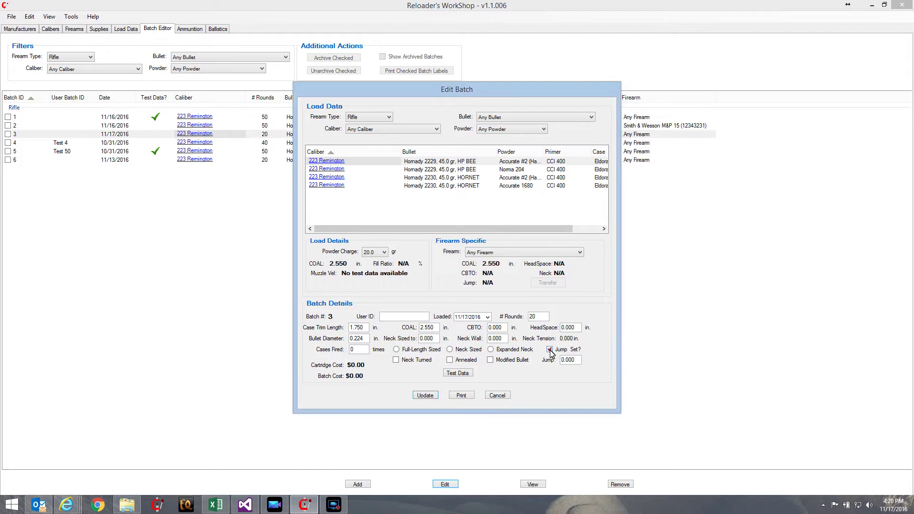
{"action": "double_click", "coordinate": [578, 362]}
{"action": "type", "text": "0.02"}
{"action": "key", "text": "Tab"}
{"action": "left_click", "coordinate": [425, 396]}
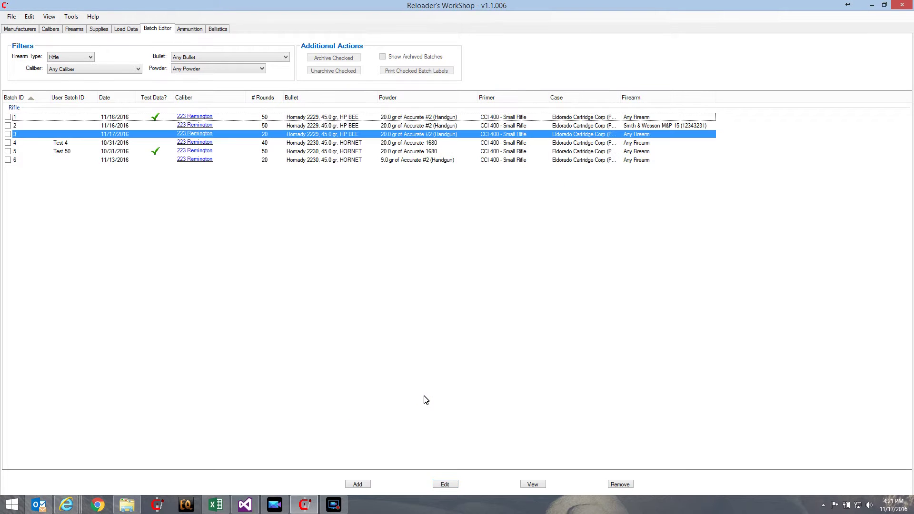
Check the firearm-specific specs in batch 3 for the first listed Smith & Wesson M&P 15, restore Any Firearm and cancel the edit.
{"action": "left_click", "coordinate": [445, 484]}
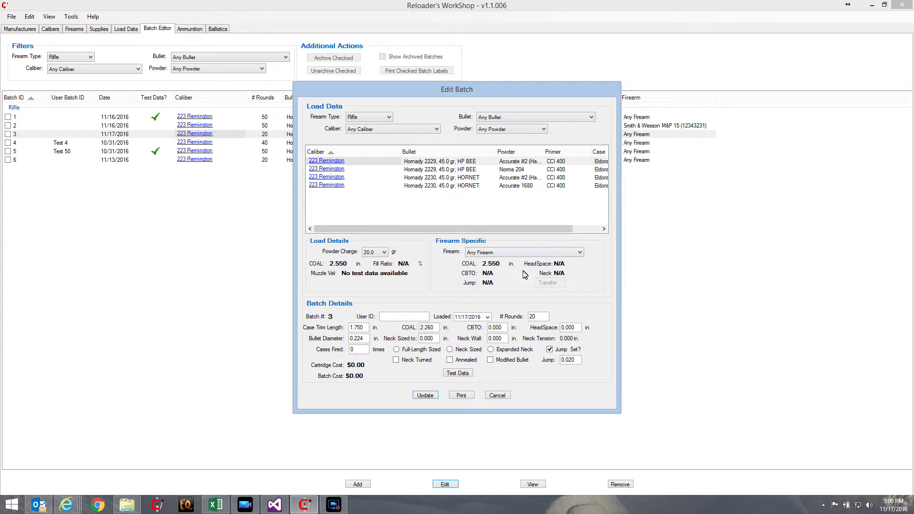
{"action": "left_click", "coordinate": [498, 256]}
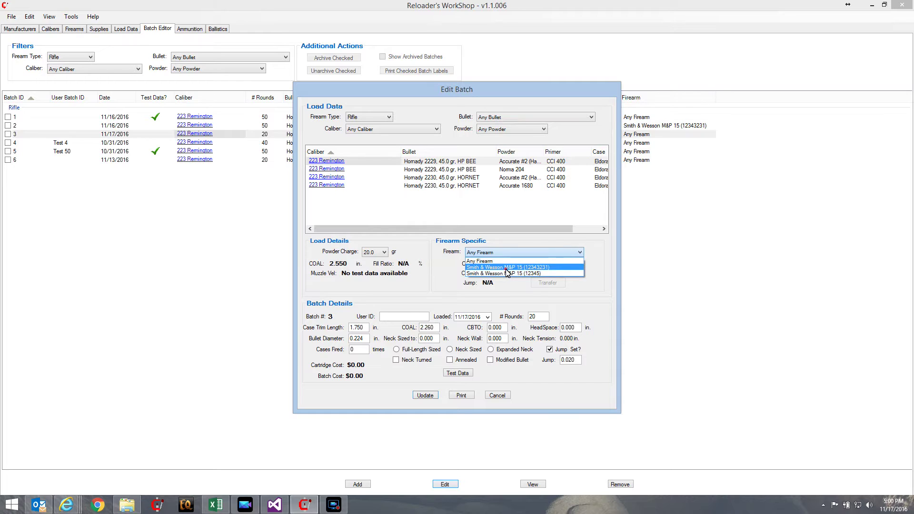
{"action": "left_click", "coordinate": [506, 267]}
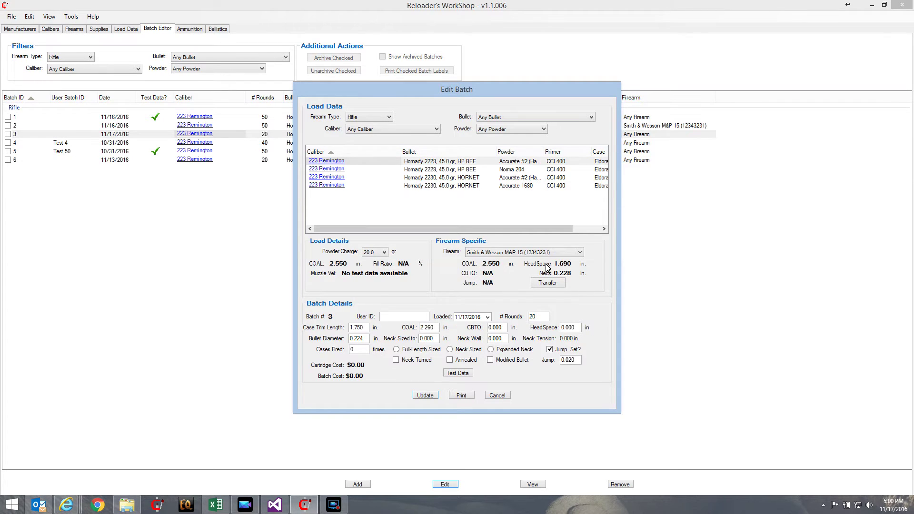
{"action": "left_click", "coordinate": [485, 255]}
{"action": "left_click", "coordinate": [485, 262]}
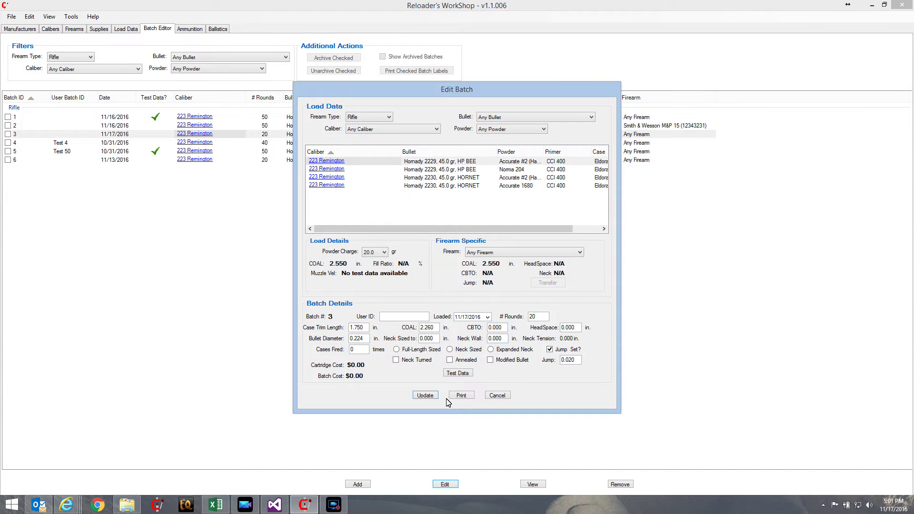
{"action": "left_click", "coordinate": [496, 397]}
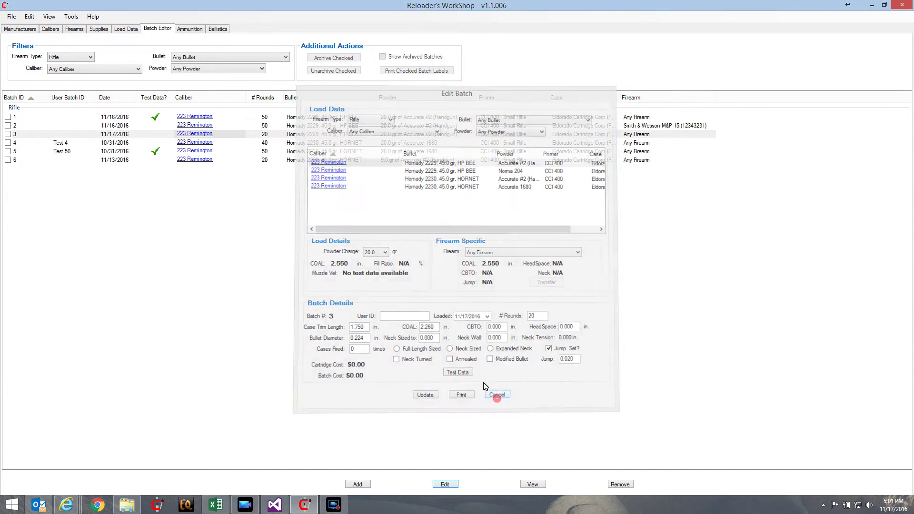
Open the 5.56 NATO Smith & Wesson M&P 15 for editing and start a 223 Remington bullet entry for Hornady 2229 0.224in 45.0gr HP BEE.
{"action": "left_click", "coordinate": [76, 30]}
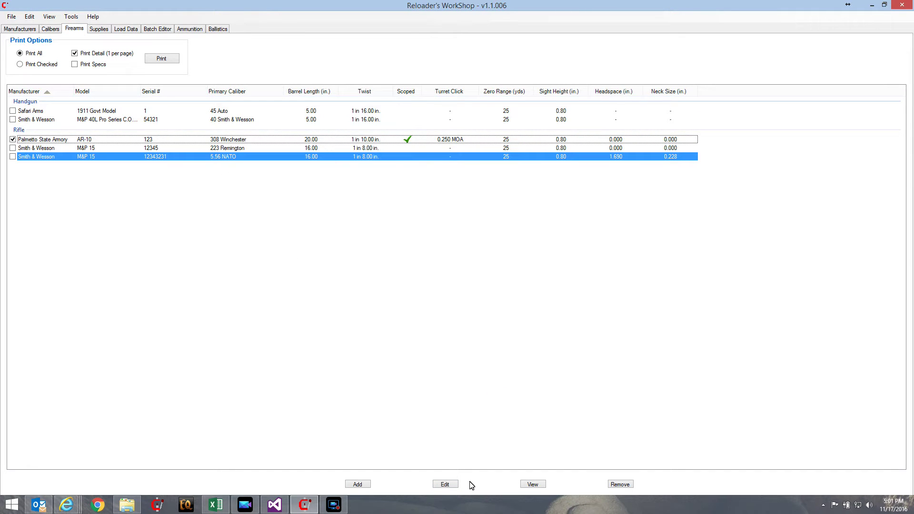
{"action": "left_click", "coordinate": [454, 484]}
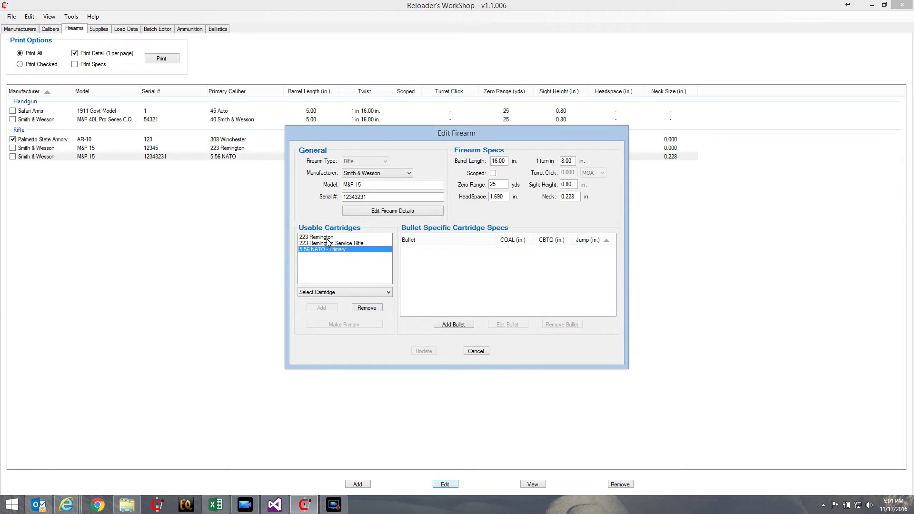
{"action": "left_click", "coordinate": [322, 237]}
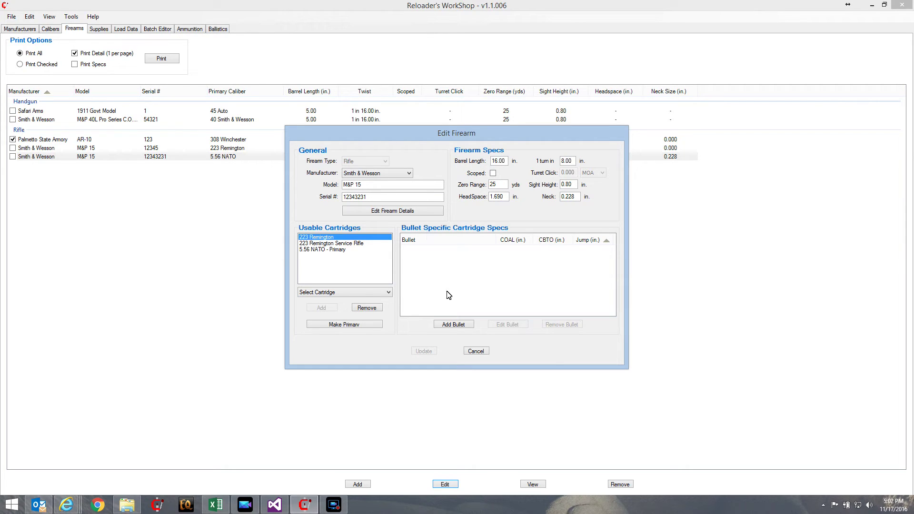
{"action": "left_click", "coordinate": [455, 325]}
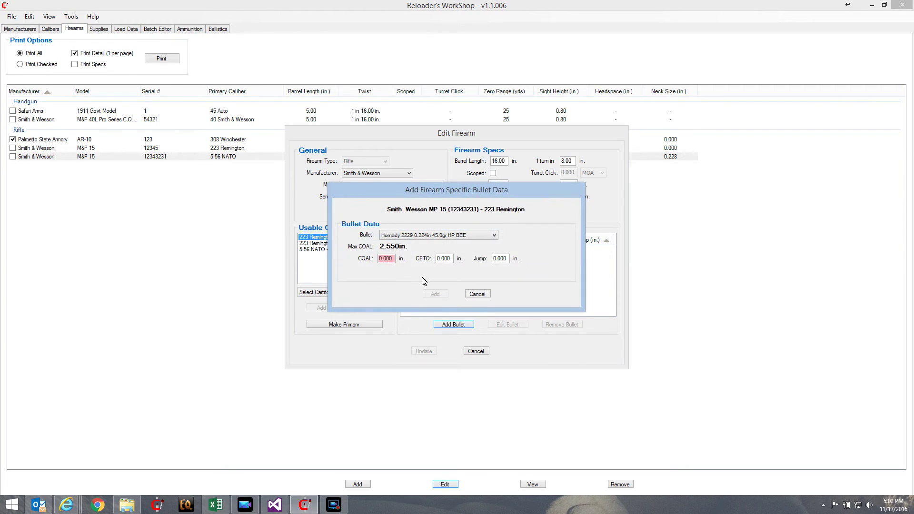
{"action": "left_click", "coordinate": [422, 236]}
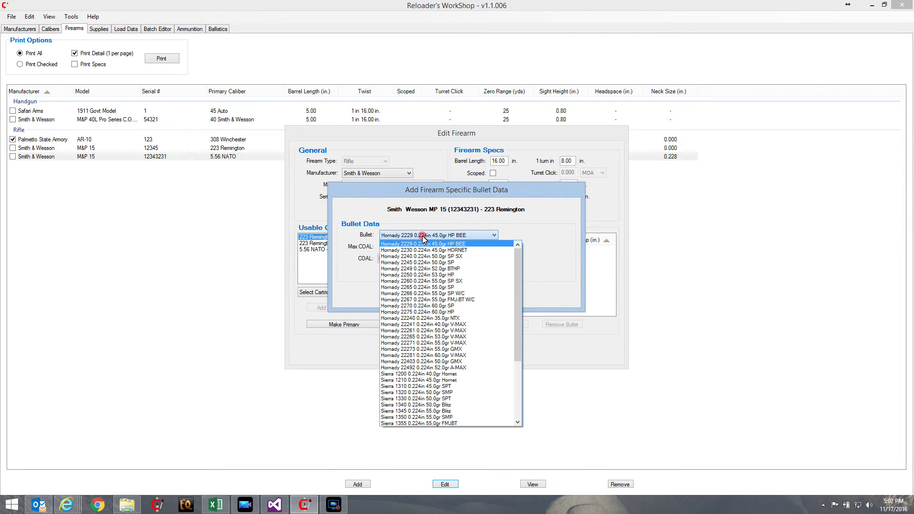
{"action": "left_click", "coordinate": [424, 238]}
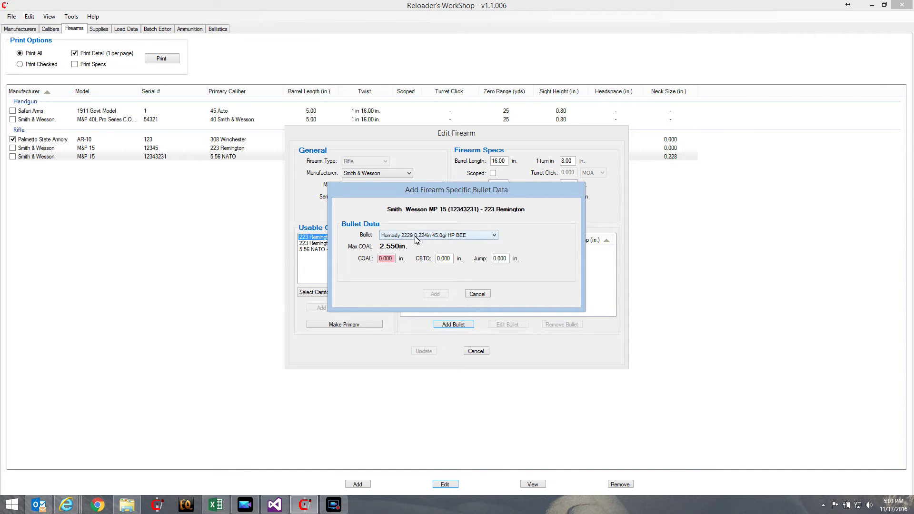
Give the bullet entry a COAL of 2.550 in, CBTO of 2.200 in and jump of 0.034 in, add it, and save the firearm.
{"action": "left_click", "coordinate": [387, 262]}
{"action": "type", "text": "2.55"}
{"action": "key", "text": "Tab"}
{"action": "type", "text": "2.200"}
{"action": "key", "text": "Tab"}
{"action": "type", "text": "0.034"}
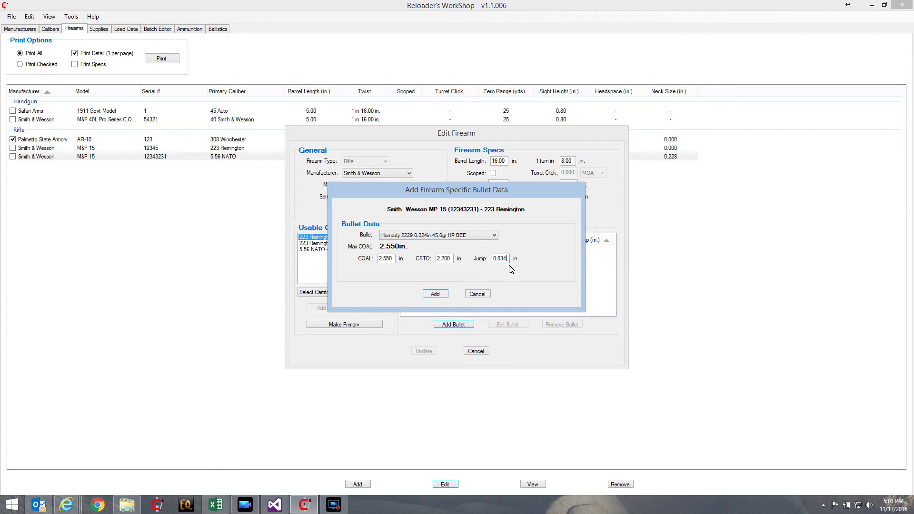
{"action": "mouse_move", "coordinate": [508, 260]}
{"action": "left_click", "coordinate": [436, 294]}
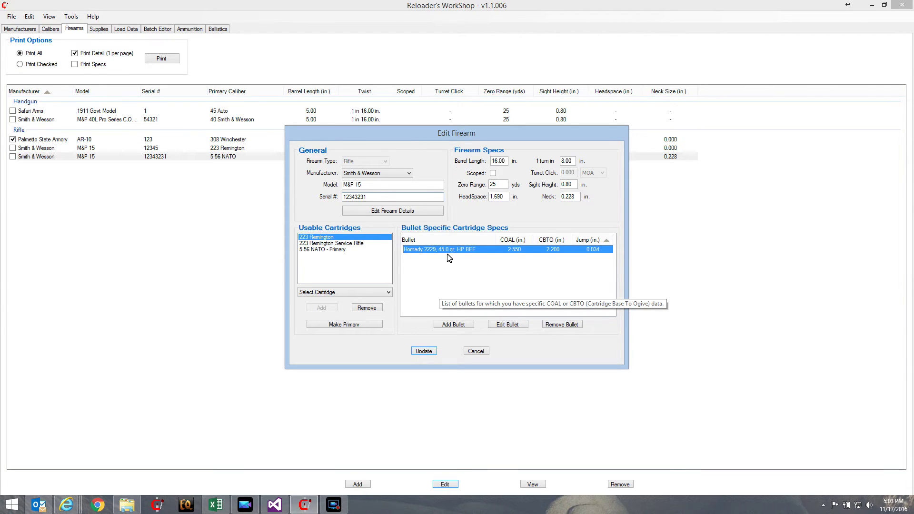
{"action": "left_click", "coordinate": [423, 351]}
Transfer the first listed Smith & Wesson M&P 15's specs into batch 3's details and set the firearm back to Any Firearm.
{"action": "left_click", "coordinate": [162, 29]}
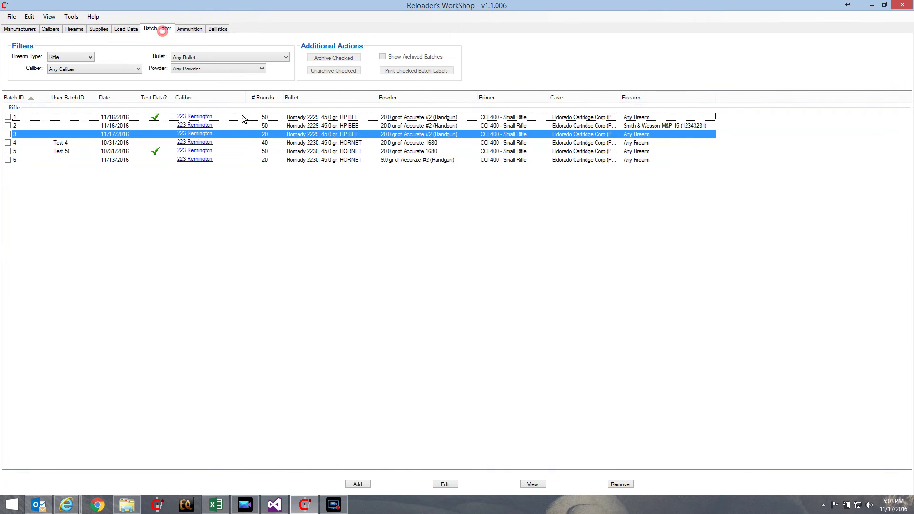
{"action": "left_click", "coordinate": [444, 484]}
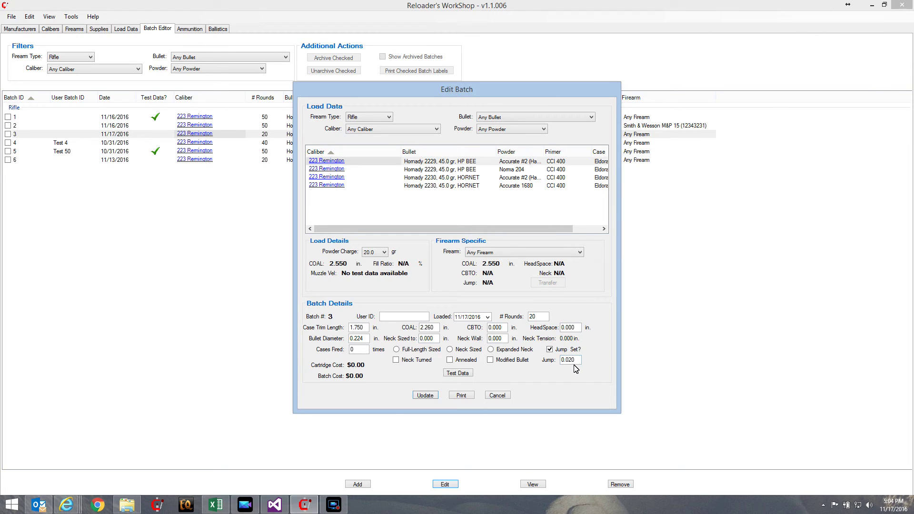
{"action": "left_click", "coordinate": [500, 253]}
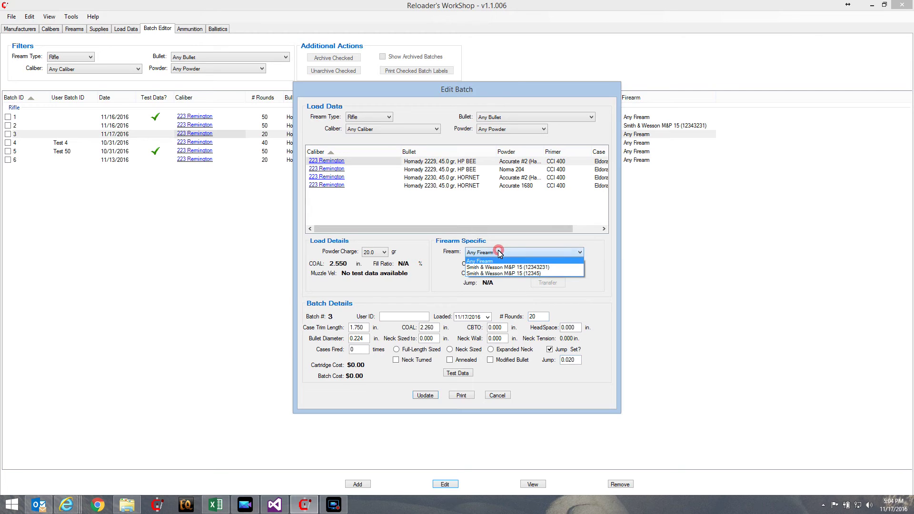
{"action": "left_click", "coordinate": [503, 268]}
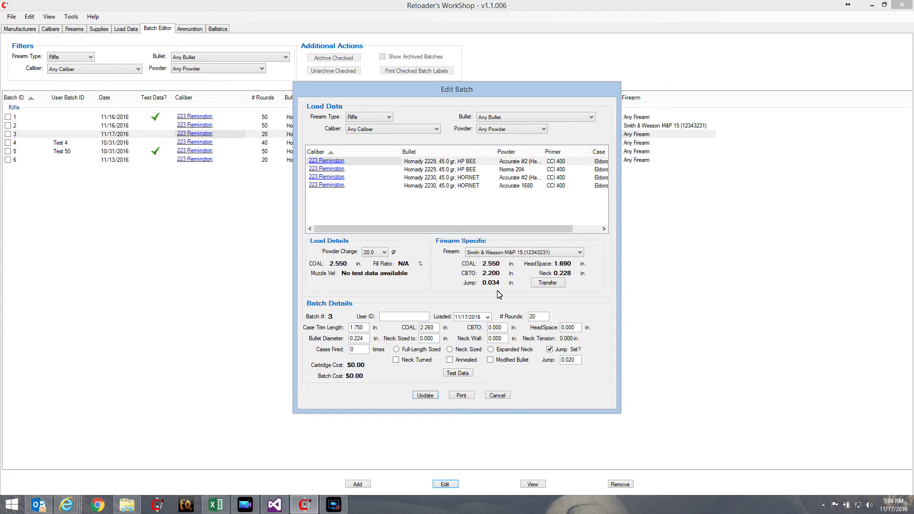
{"action": "left_click", "coordinate": [551, 287]}
{"action": "left_click", "coordinate": [504, 253]}
{"action": "left_click", "coordinate": [504, 260]}
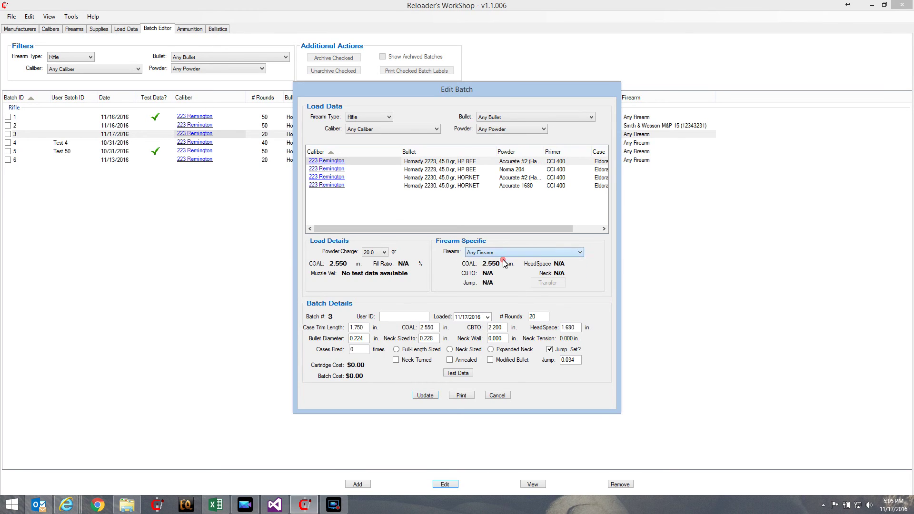